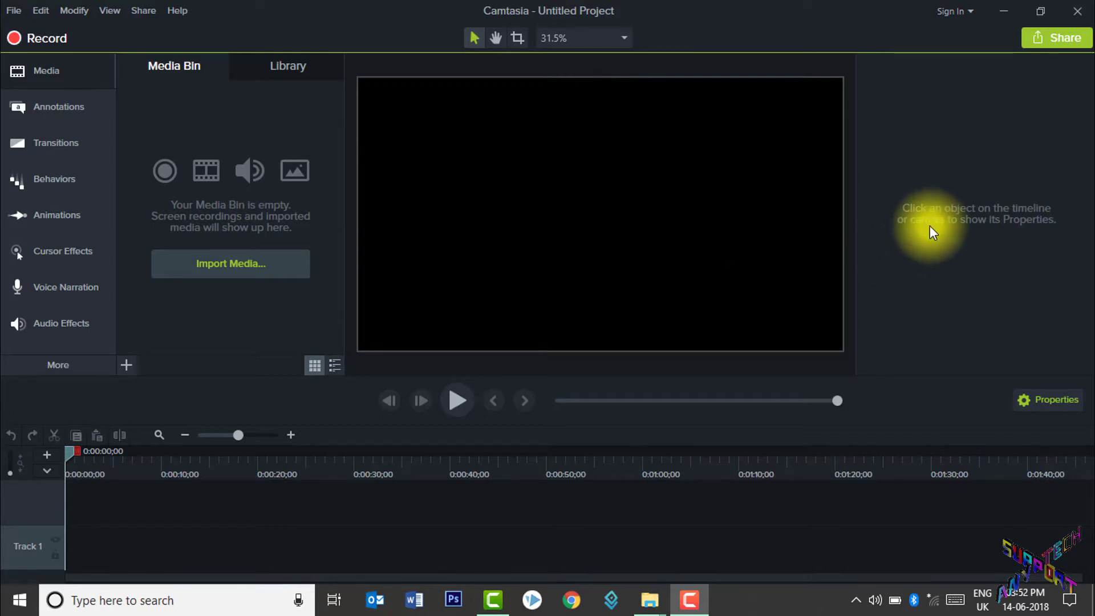
- Switch to the desktop, open the video 20180614_130342.mp4 in VLC and lower its playback volume
click(1004, 12)
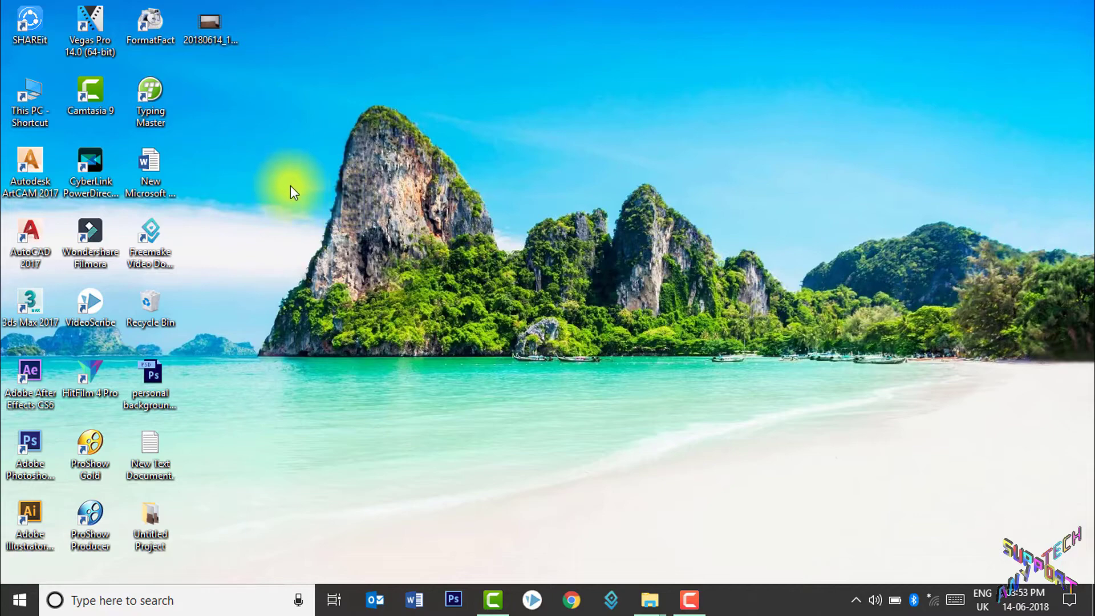
double_click(211, 28)
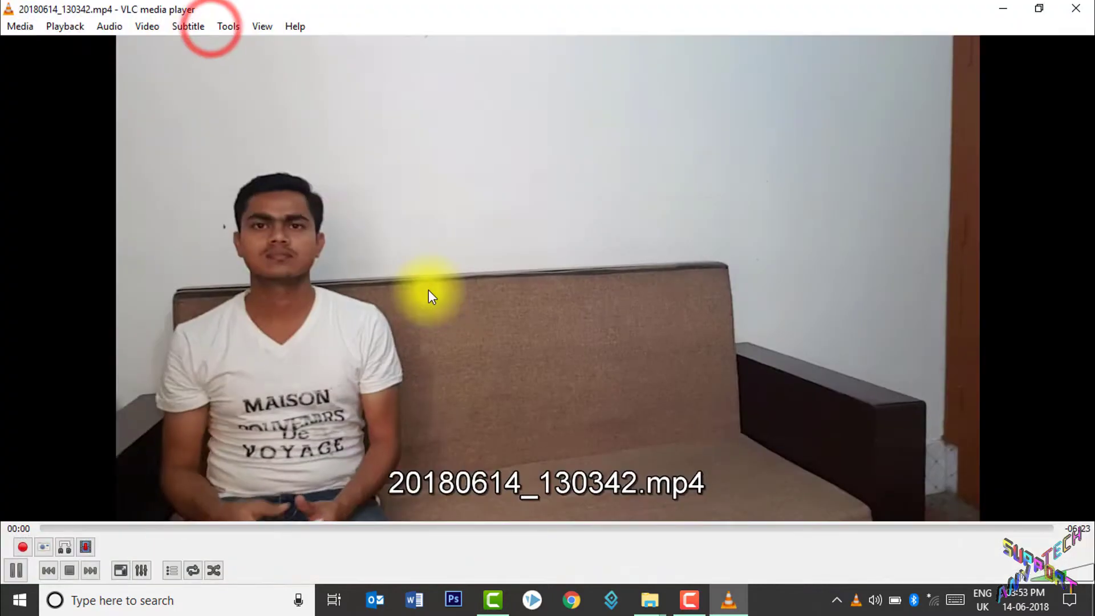
scroll(631, 310, down, 10)
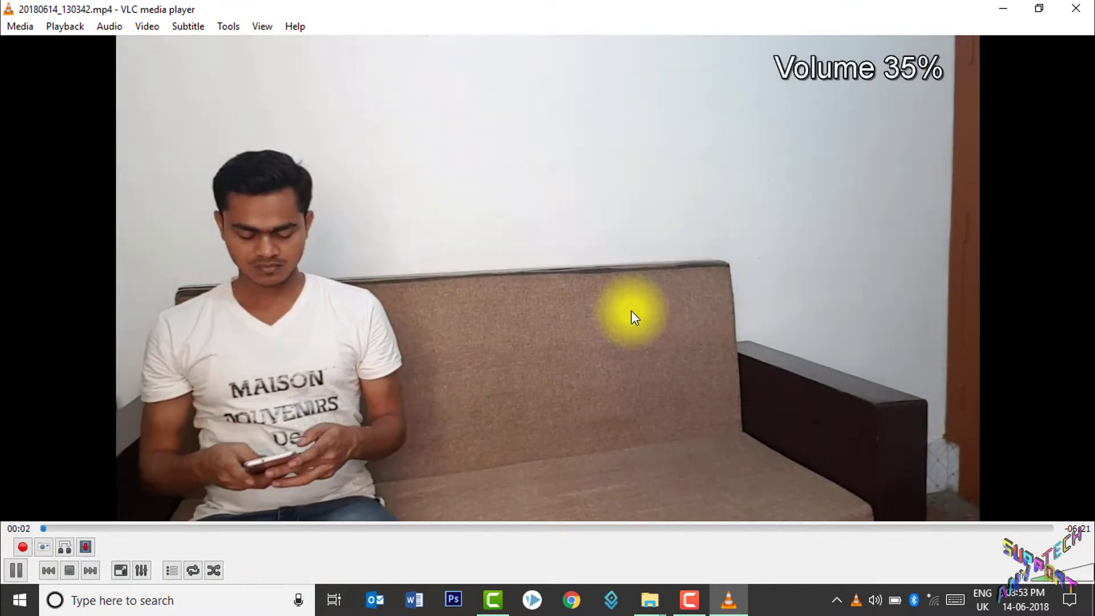
scroll(631, 310, up, 2)
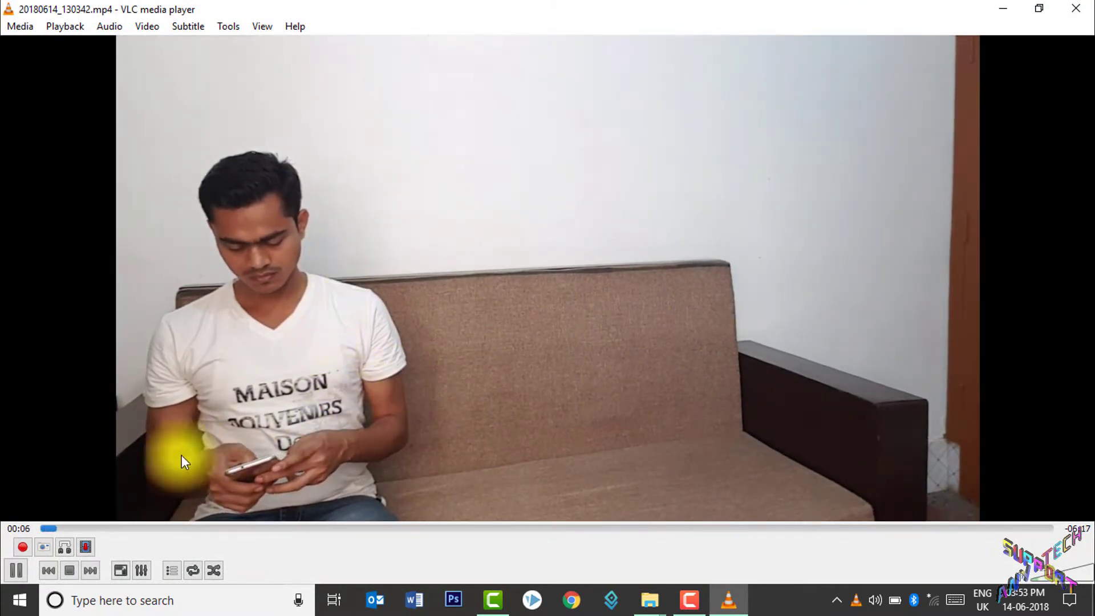
- Skim the video at several points in its first minute and from about 03:07 onward, pause it and close VLC
click(79, 526)
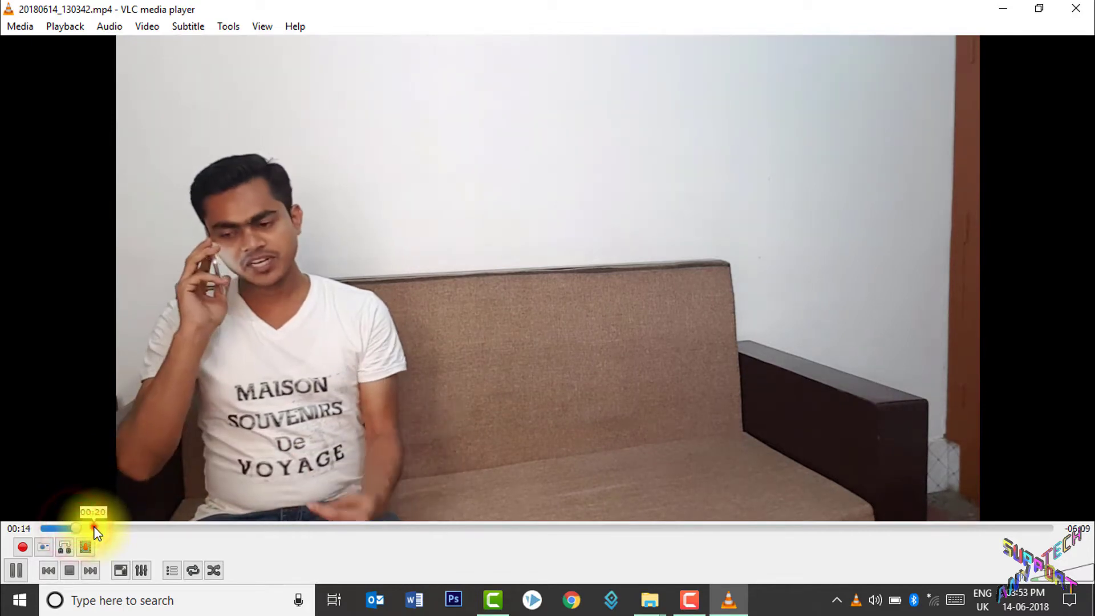
click(91, 527)
click(119, 528)
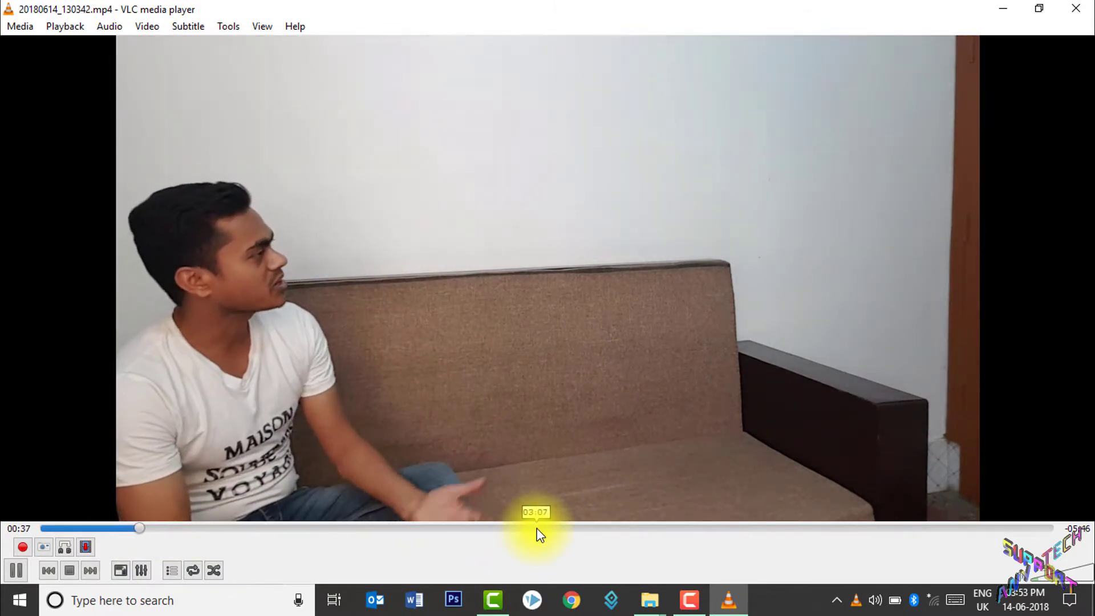
click(535, 527)
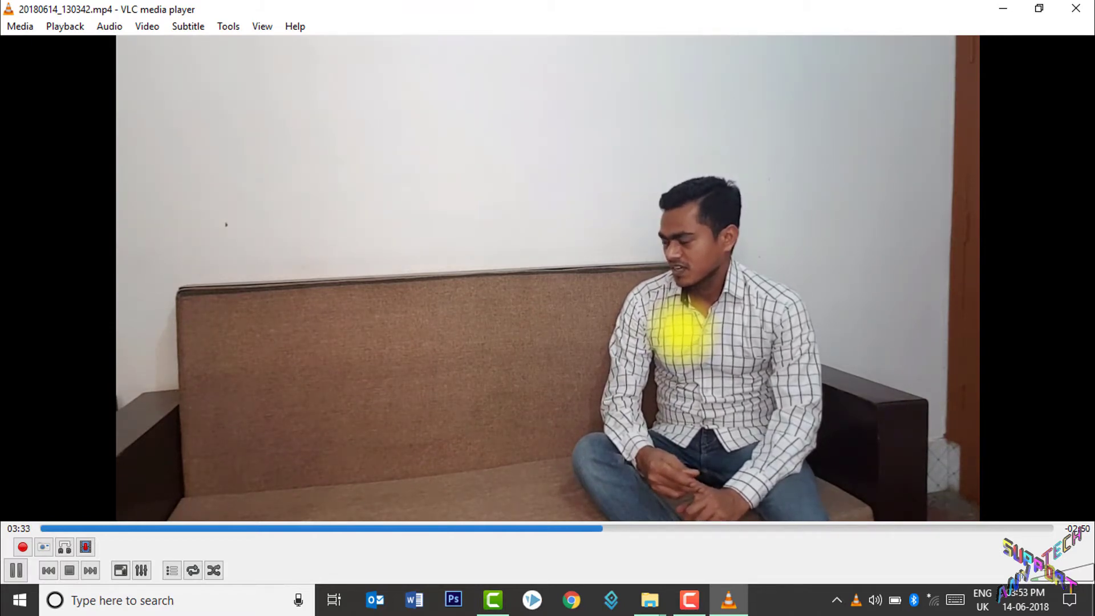
click(620, 178)
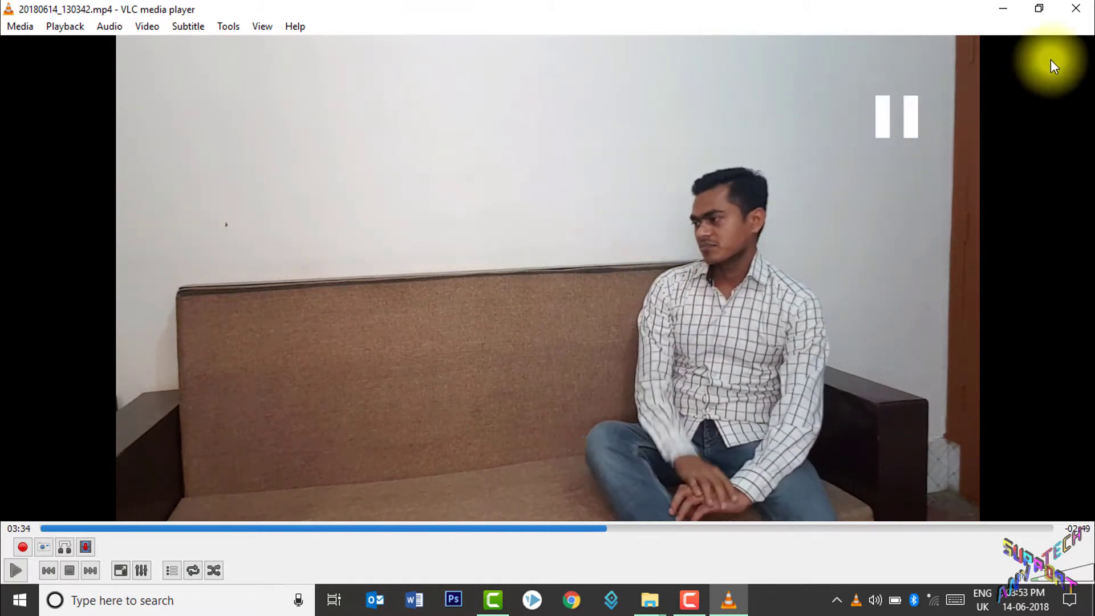
click(1075, 8)
- Switch to Camtasia and add the desktop video 20180614_130342.mp4 to the start of Track 1
drag(207, 34, 122, 552)
click(206, 548)
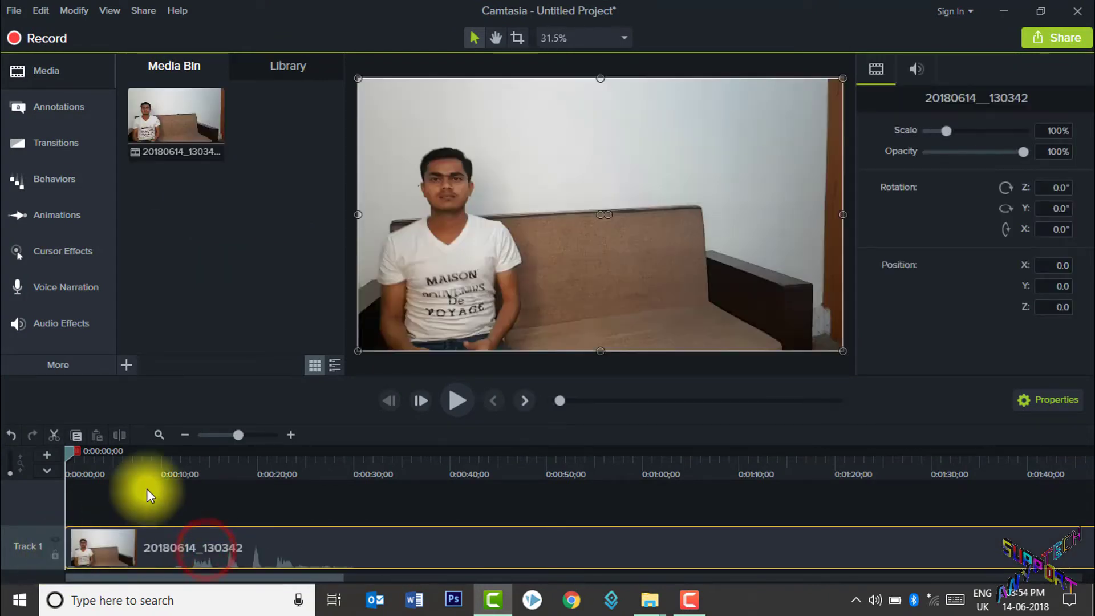
click(159, 435)
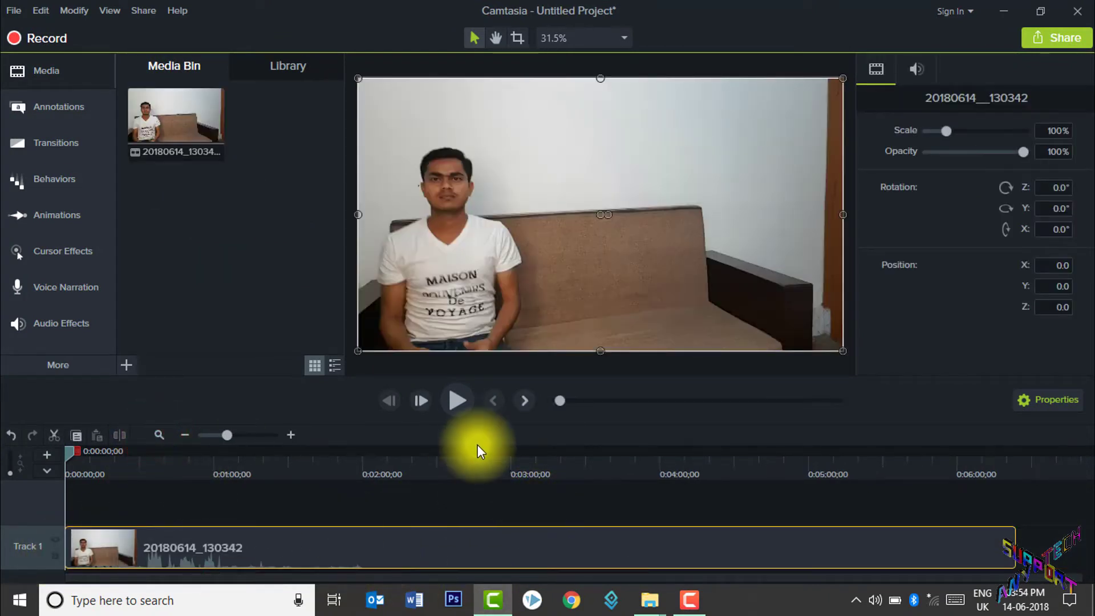
- Split the Track 1 clip at 0:01:11;21 and move its first part up to a new Track 2
drag(67, 453, 208, 452)
click(242, 433)
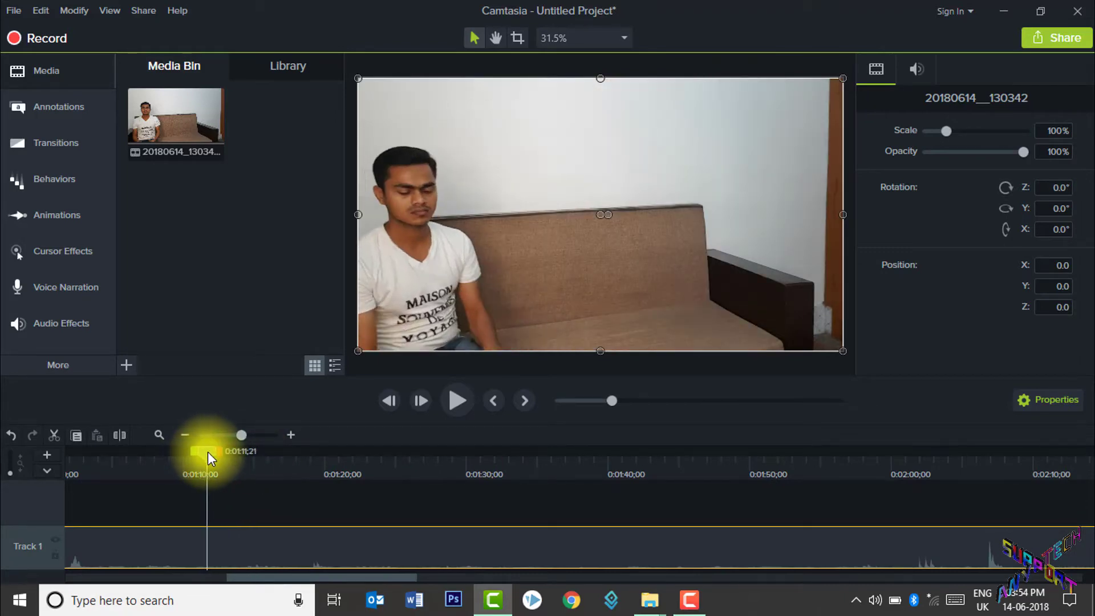
click(226, 535)
drag(179, 531, 191, 501)
- Split the Track 1 clip at 0:01:29;04, delete the piece before the cut and move the remaining clip back into the gap
drag(217, 453, 457, 533)
click(419, 551)
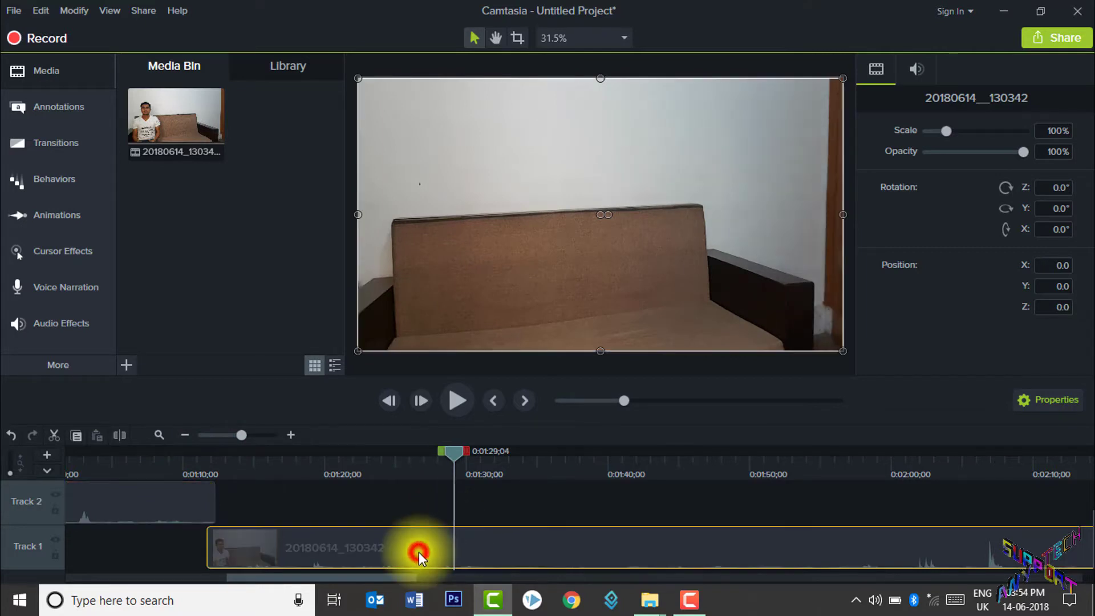
key(s)
right_click(418, 548)
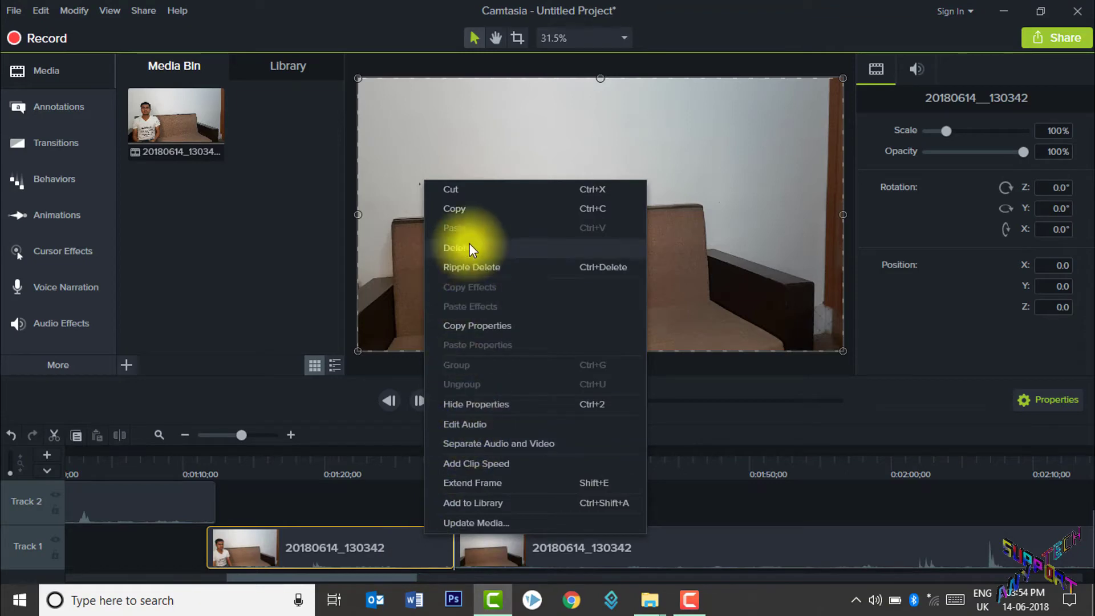
click(450, 248)
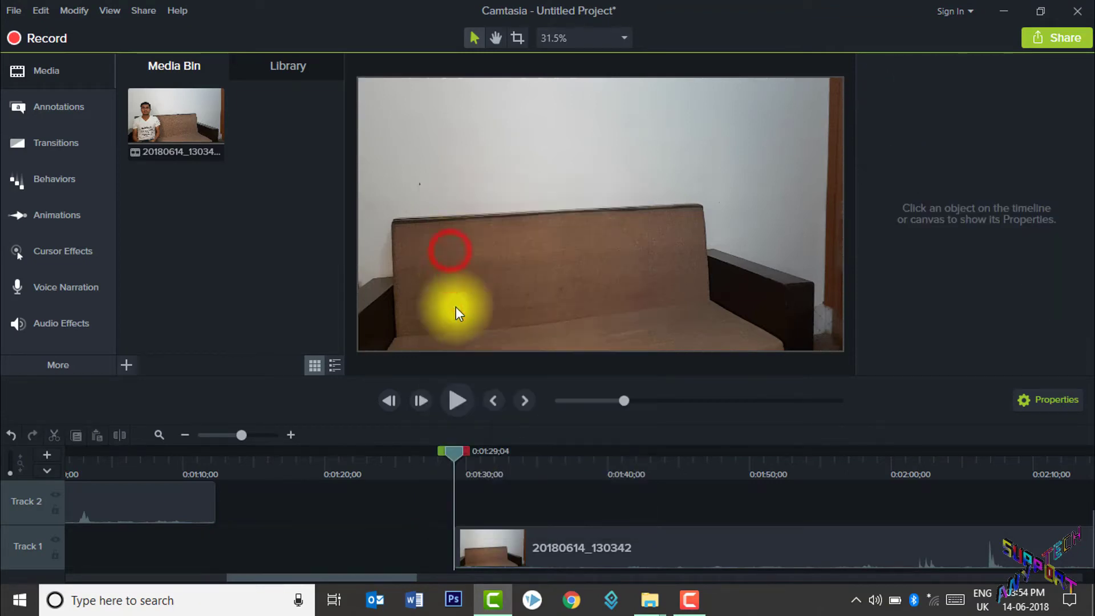
drag(521, 550, 267, 552)
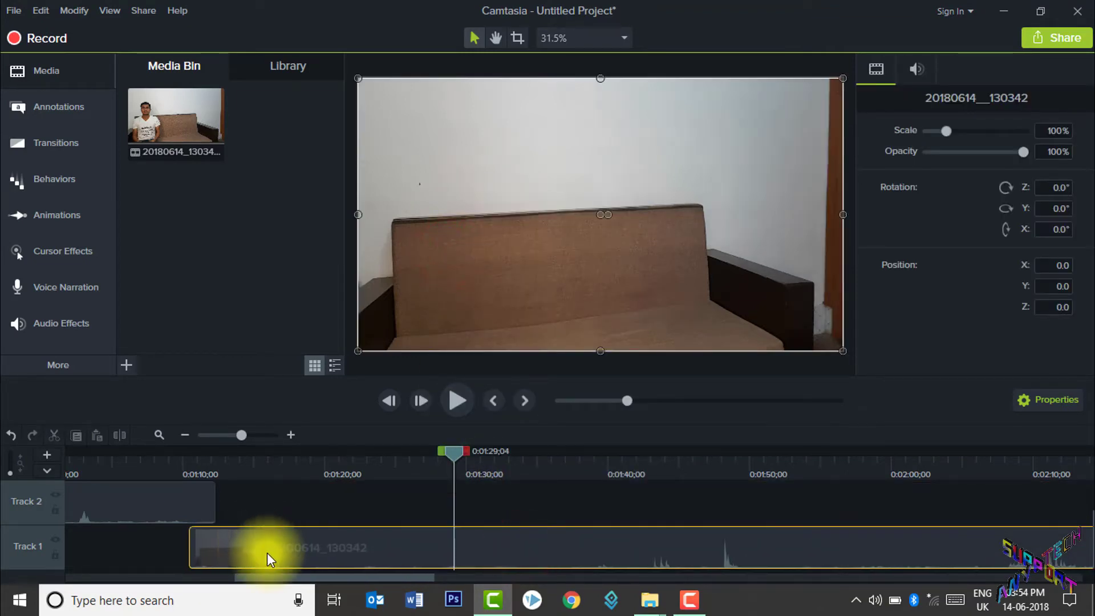
- Split the Track 1 clip at 0:02:47;01 and move the earlier piece back beneath the Track 2 clip
drag(460, 452, 1030, 530)
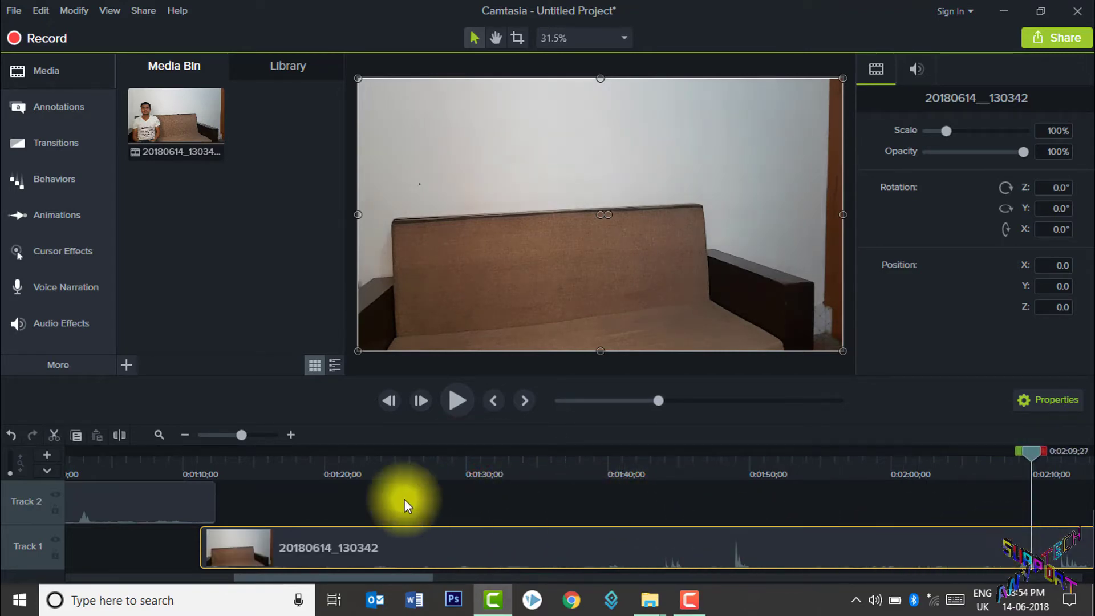
click(184, 435)
drag(548, 547, 498, 459)
click(434, 545)
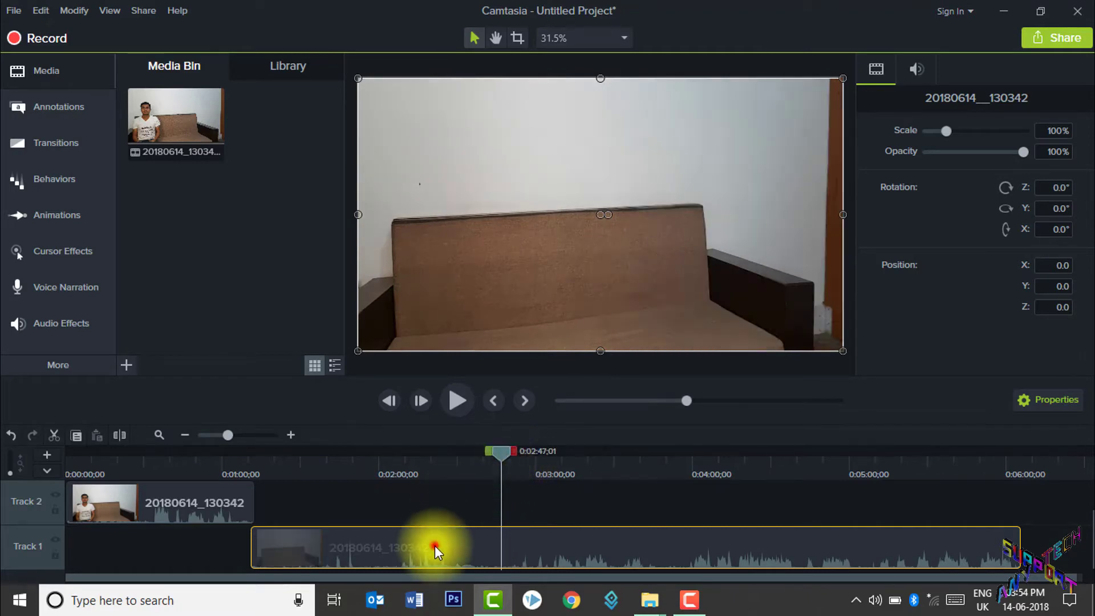
key(s)
drag(438, 545, 296, 539)
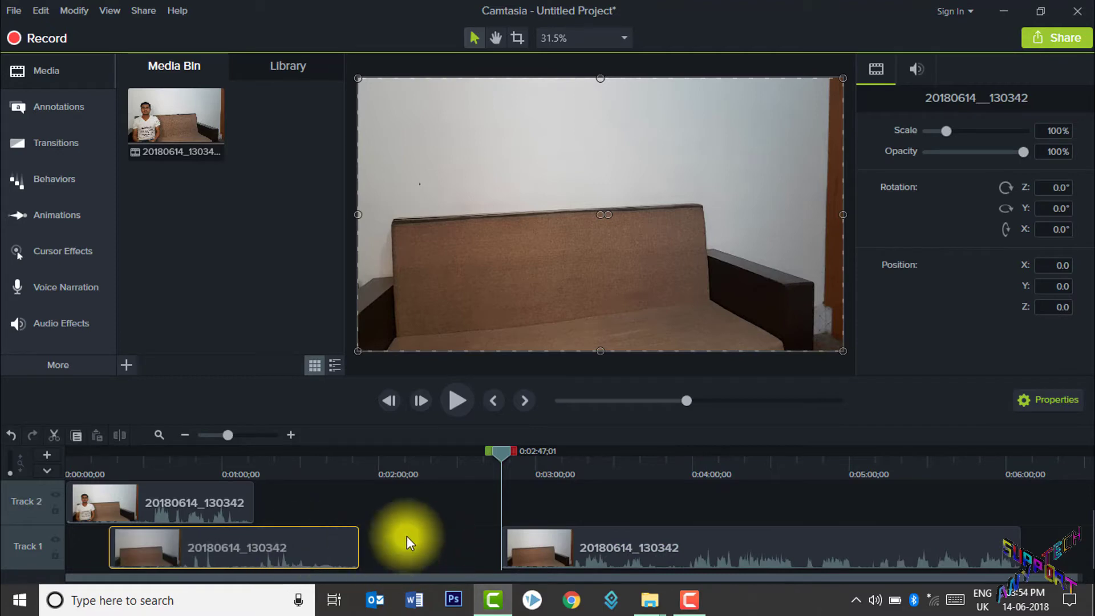
- Split the remaining Track 1 clip at 0:03:17;25 and shift its short first piece slightly earlier, away from the cut
drag(505, 453, 582, 484)
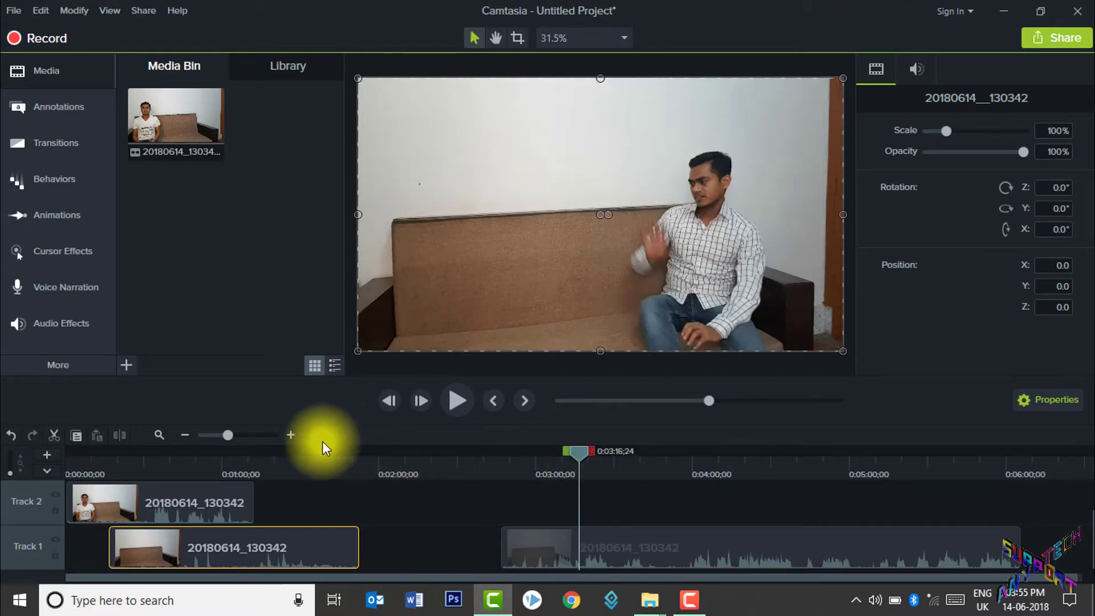
click(292, 435)
click(292, 434)
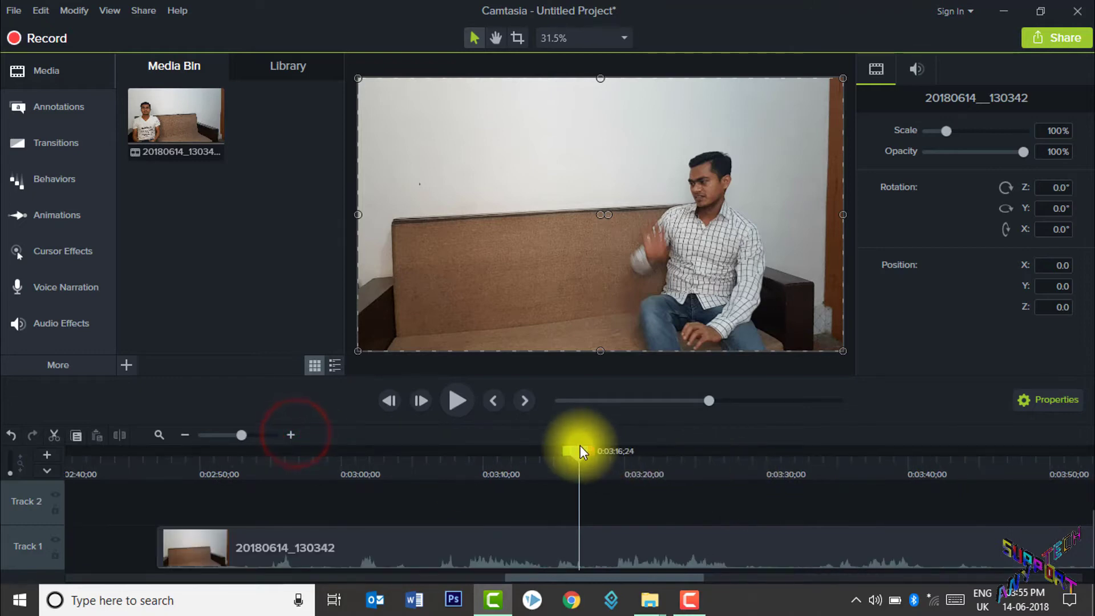
drag(580, 448, 594, 452)
click(607, 553)
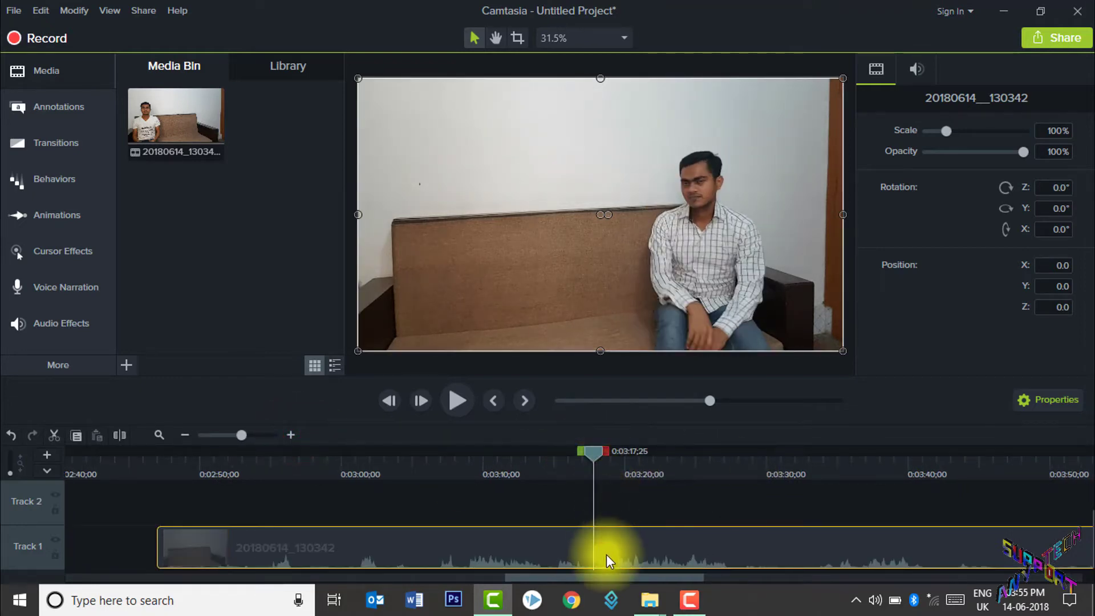
click(121, 434)
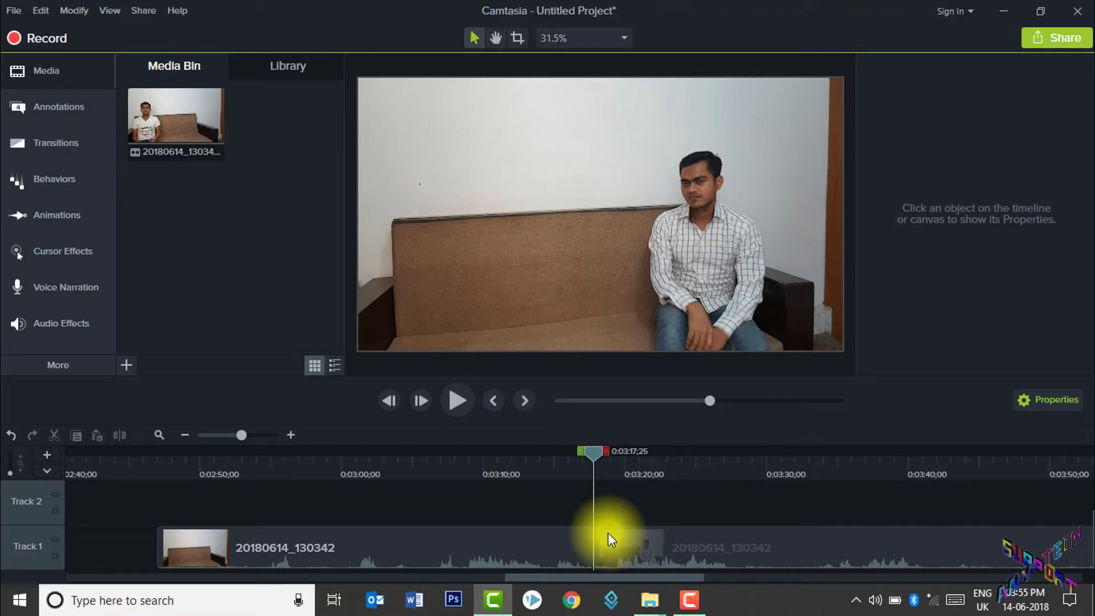
drag(607, 532, 566, 546)
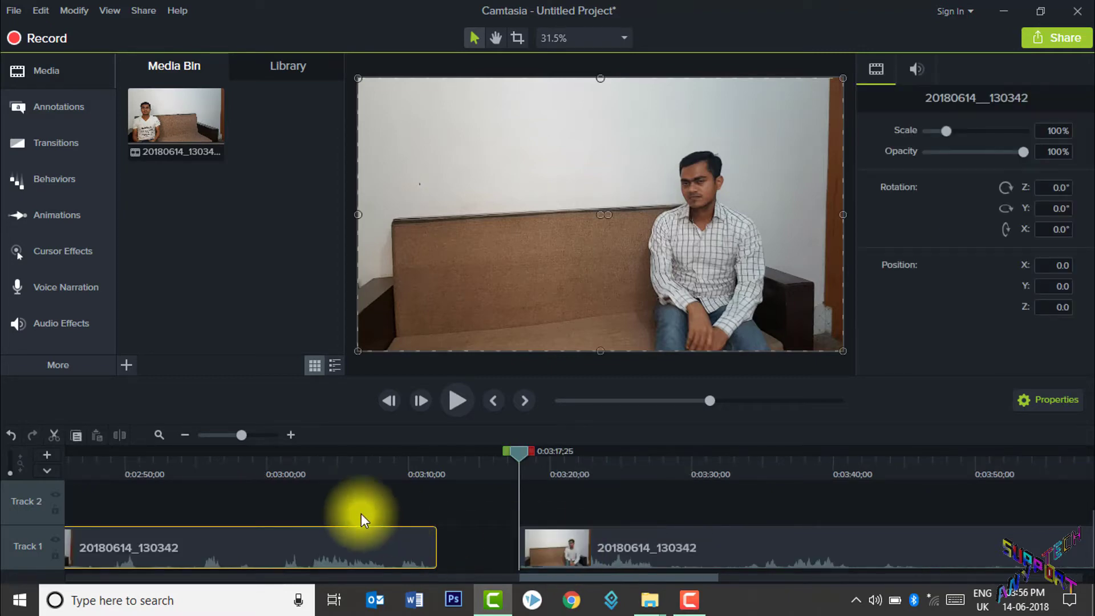
- Split the Track 2 clip at 0:00:45;20
click(163, 438)
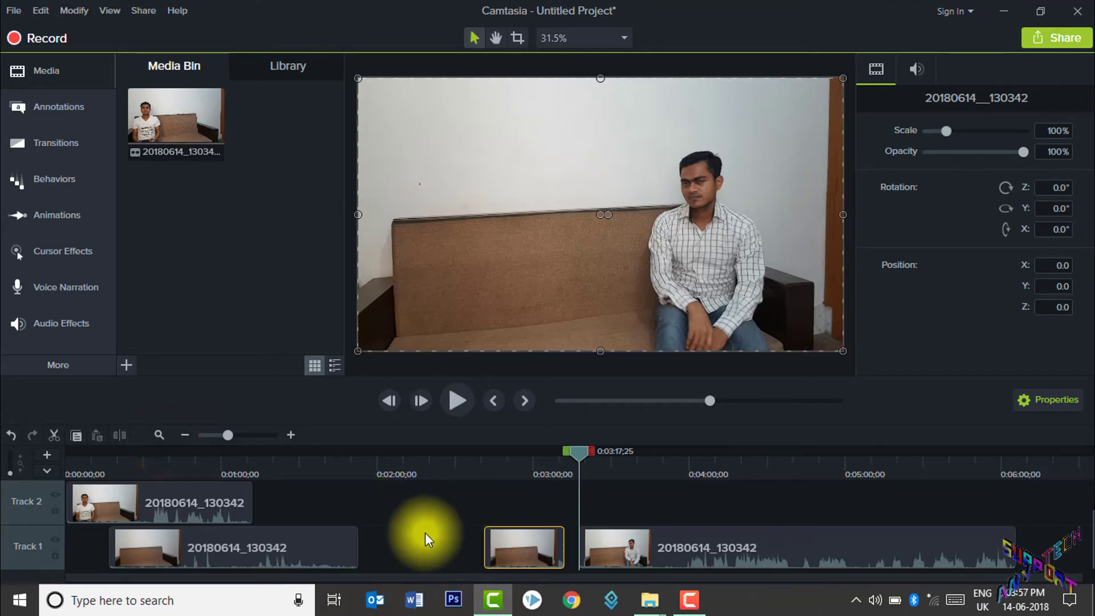
drag(579, 451, 191, 481)
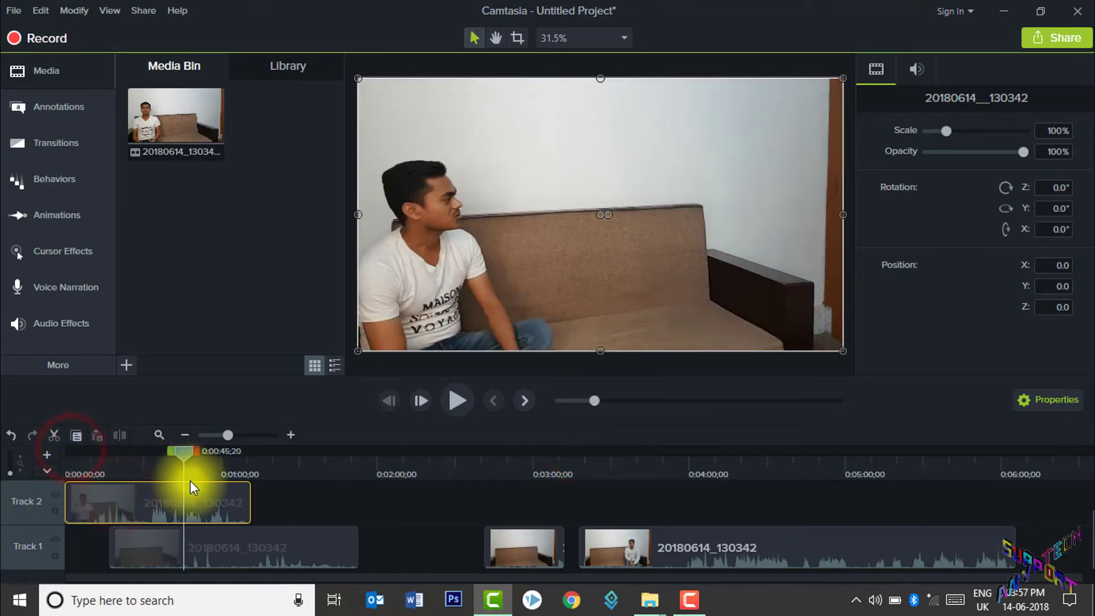
click(197, 504)
key(s)
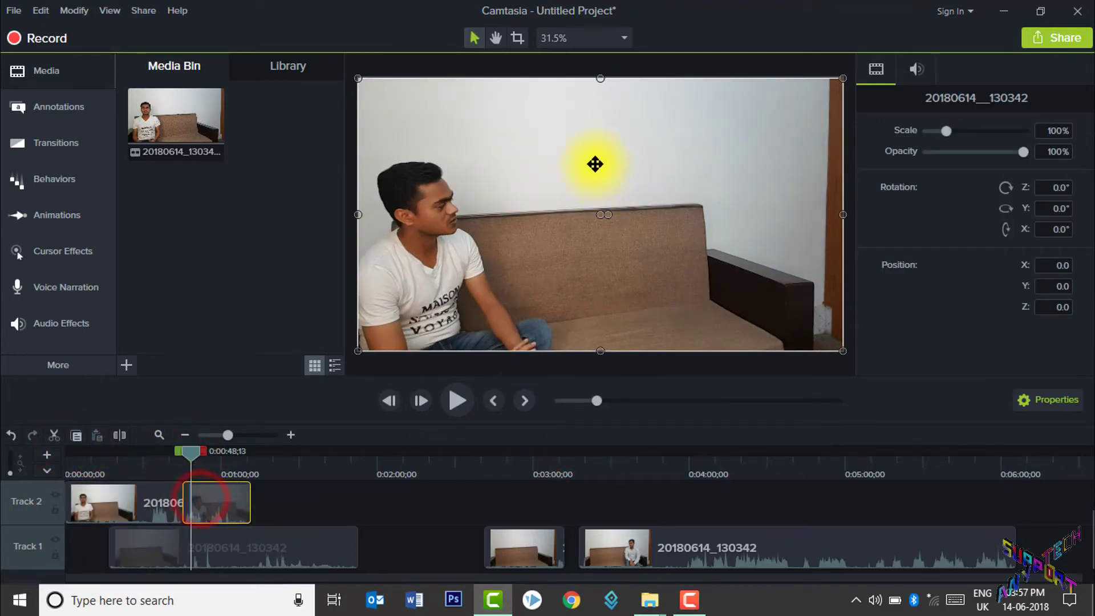
- Crop the second Track 2 piece from its right edge to about mid-frame, keeping only the man in the white T-shirt
click(517, 39)
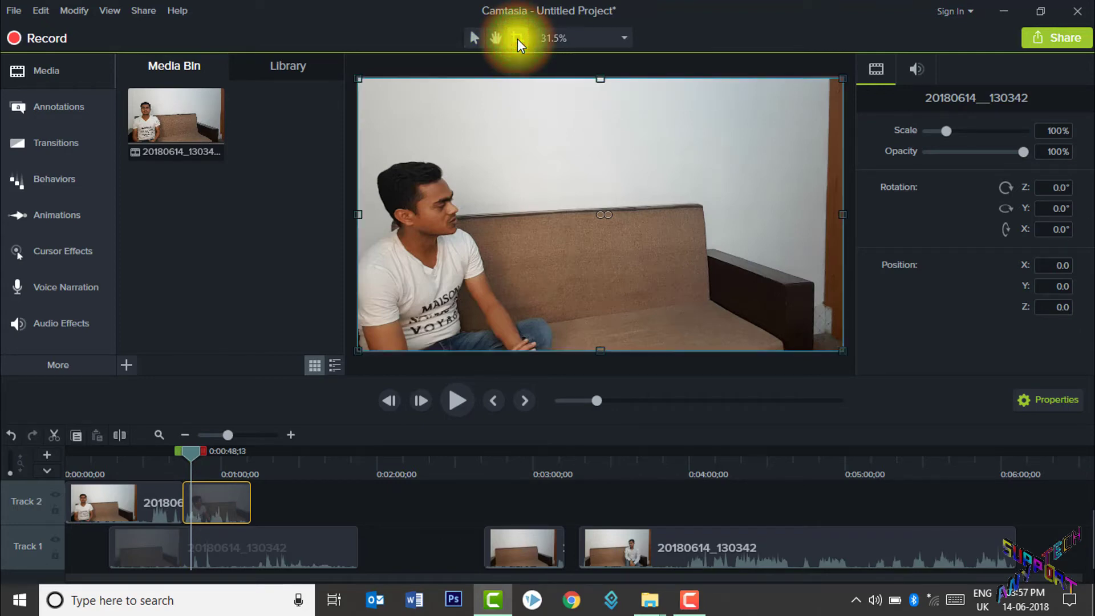
drag(846, 216, 610, 200)
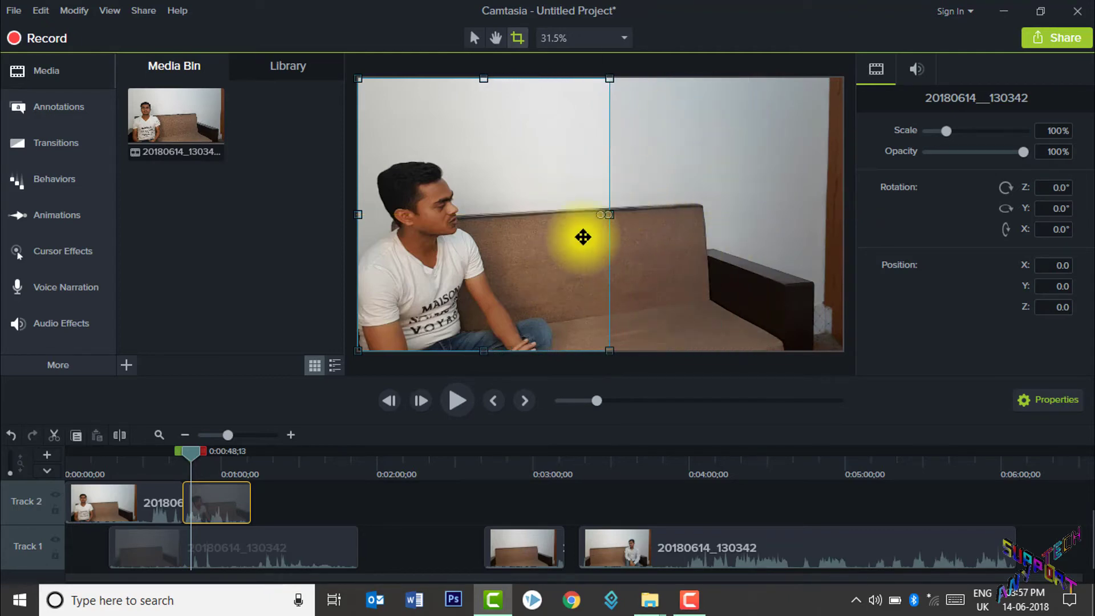
click(735, 243)
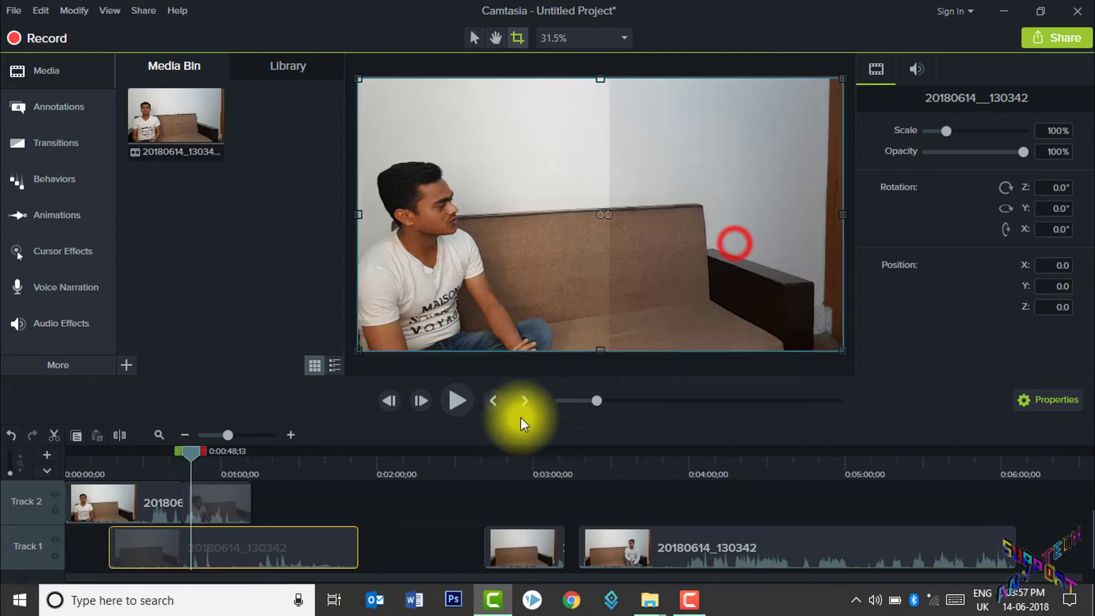
- Shift the first Track 1 clip and move the short 30-second piece up to Track 2, behind the cropped piece
drag(281, 557, 434, 526)
drag(379, 562, 312, 563)
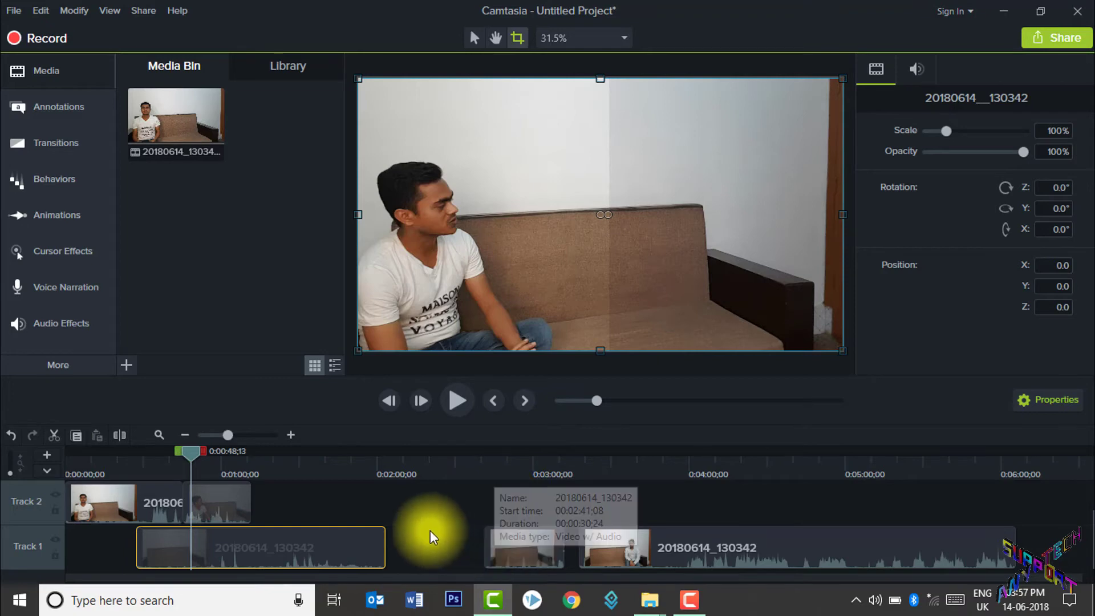
click(615, 538)
drag(531, 556, 296, 517)
- Trim the opening of the short piece on Track 2 up to about 0:01:18;14, where the second man is seated
drag(190, 451, 302, 471)
click(290, 435)
click(391, 446)
drag(335, 580, 297, 577)
click(444, 450)
click(504, 506)
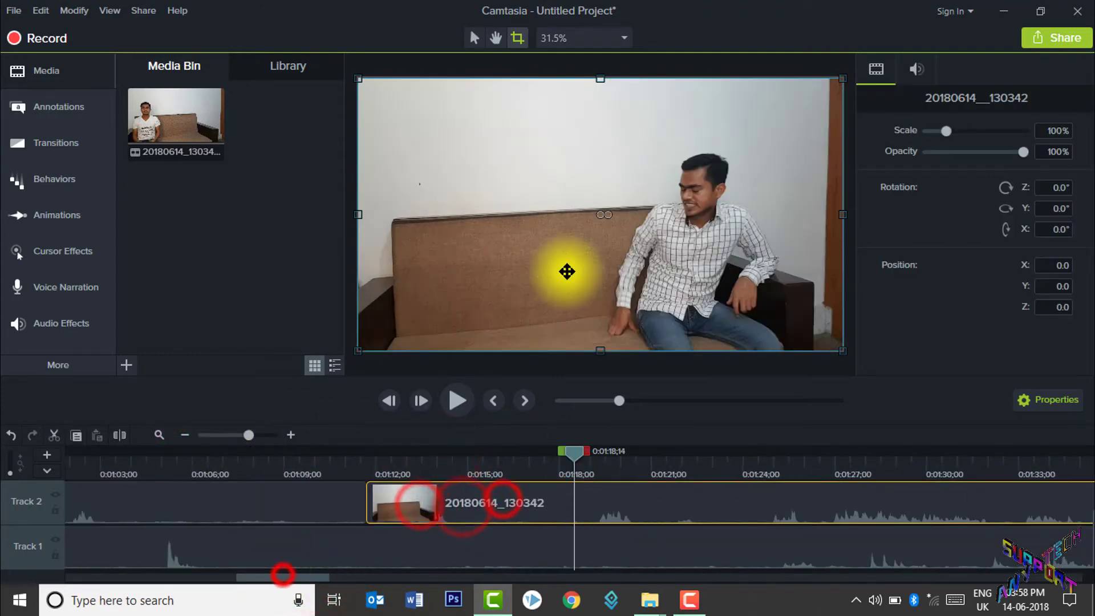
drag(362, 488, 400, 515)
- Place the trimmed clip on Track 3 above the cropped Track 2 piece and crop it to the right half of the frame
click(331, 450)
scroll(325, 464, down, 3)
click(291, 571)
drag(537, 549, 428, 489)
click(428, 447)
- Play the overlap to check its timing and shift the Track 3 clip earlier to start at about 0:00:34
click(451, 402)
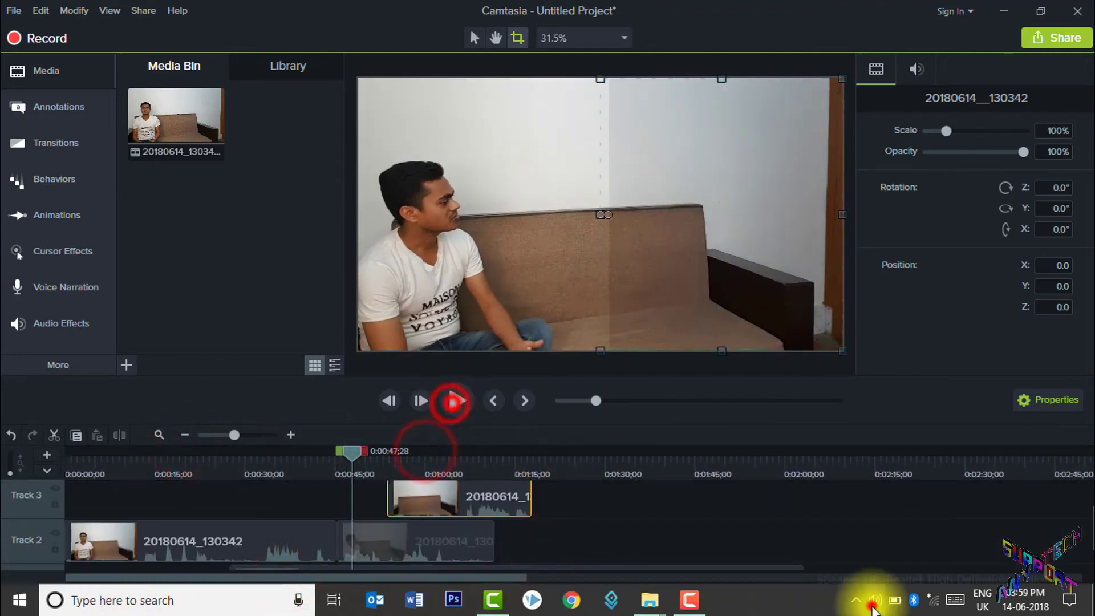
drag(352, 451, 261, 467)
click(456, 402)
drag(420, 504, 297, 504)
- Extend the Track 3 clip to the end of the Track 2 piece and play the combined scene from 0:00:41;08
click(458, 401)
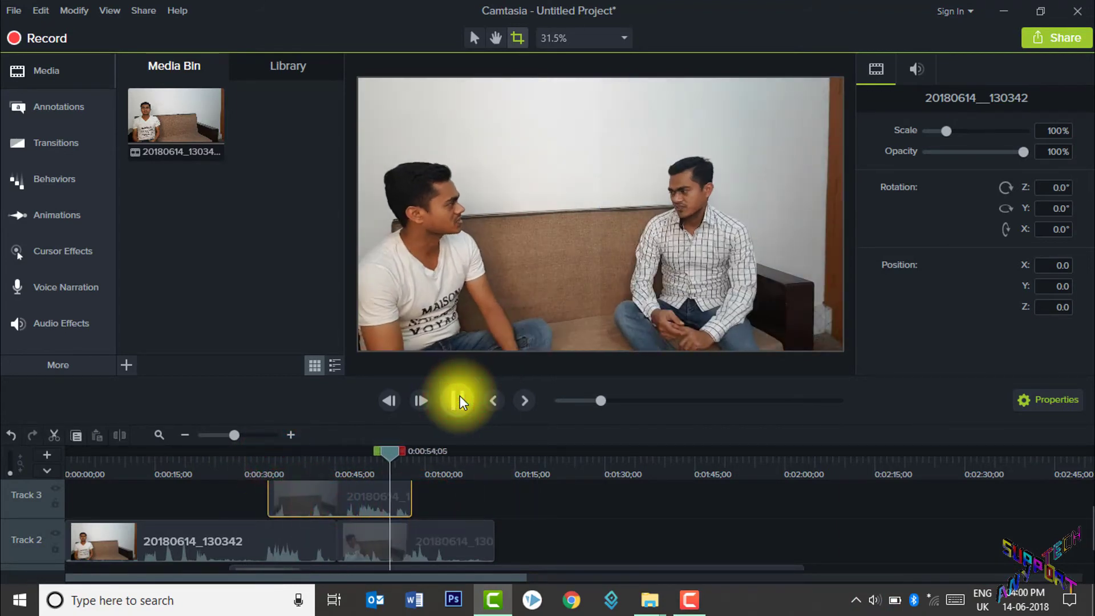
click(460, 401)
drag(420, 456, 312, 450)
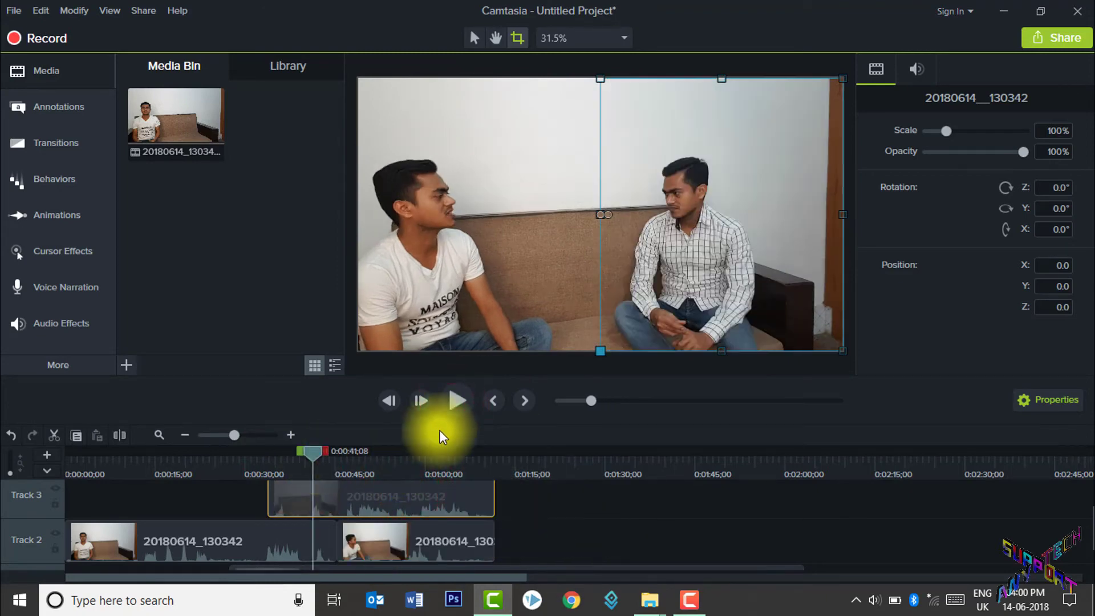
click(457, 401)
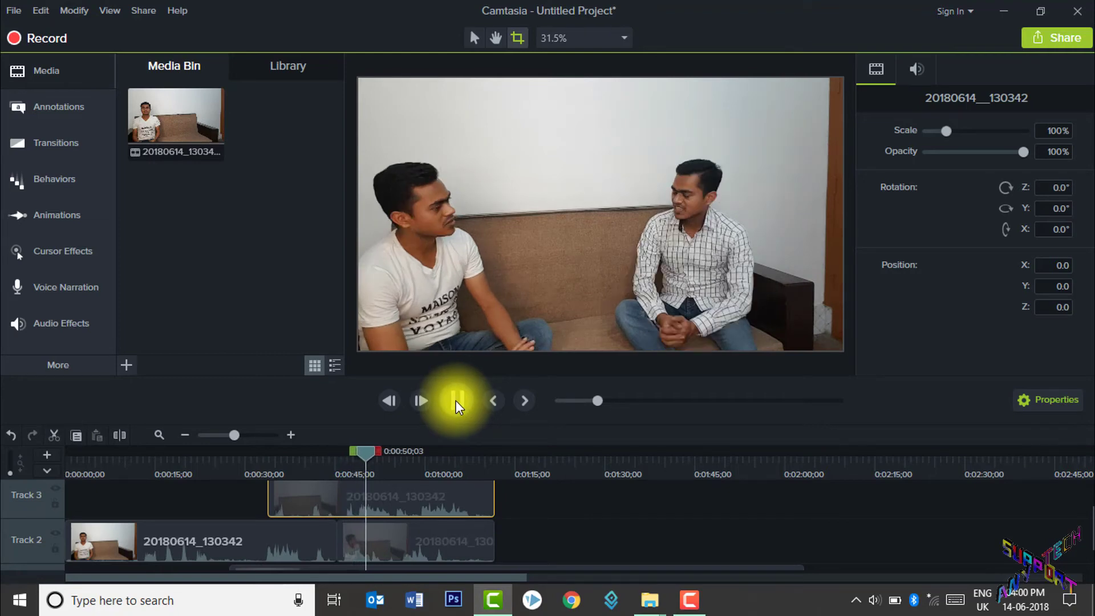
- Play through the combined scene and the remaining timeline footage, stopping playback at 0:01:14;18
click(456, 400)
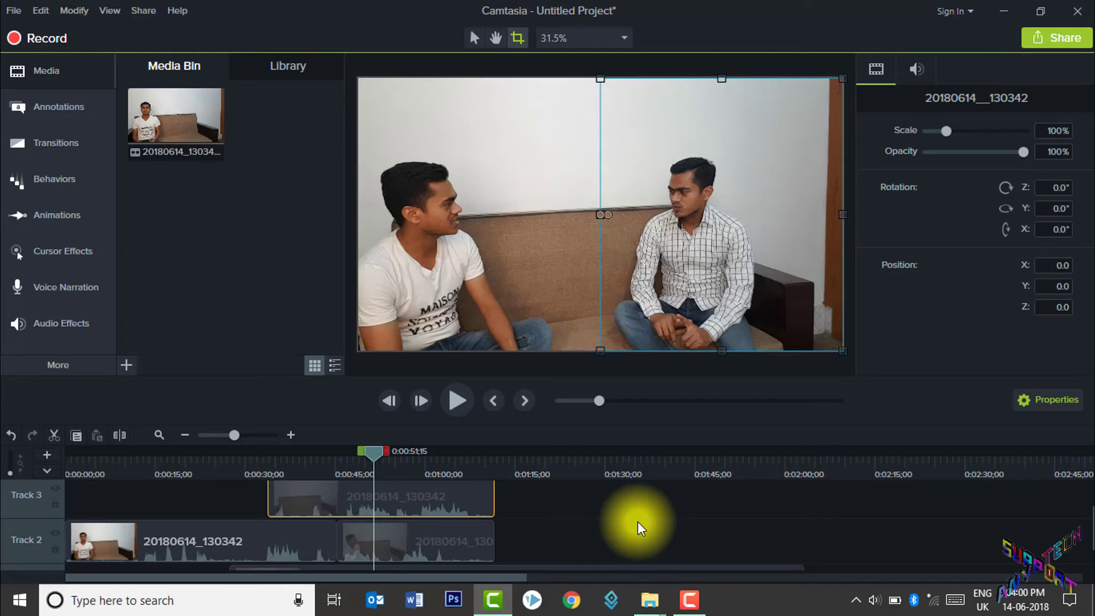
drag(525, 578, 557, 580)
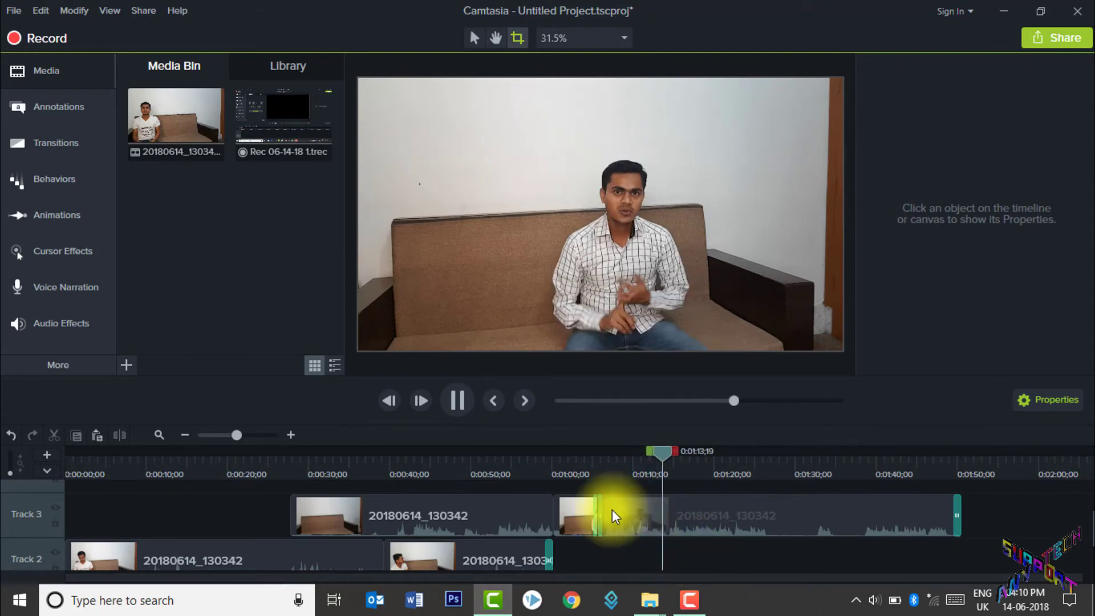
click(457, 400)
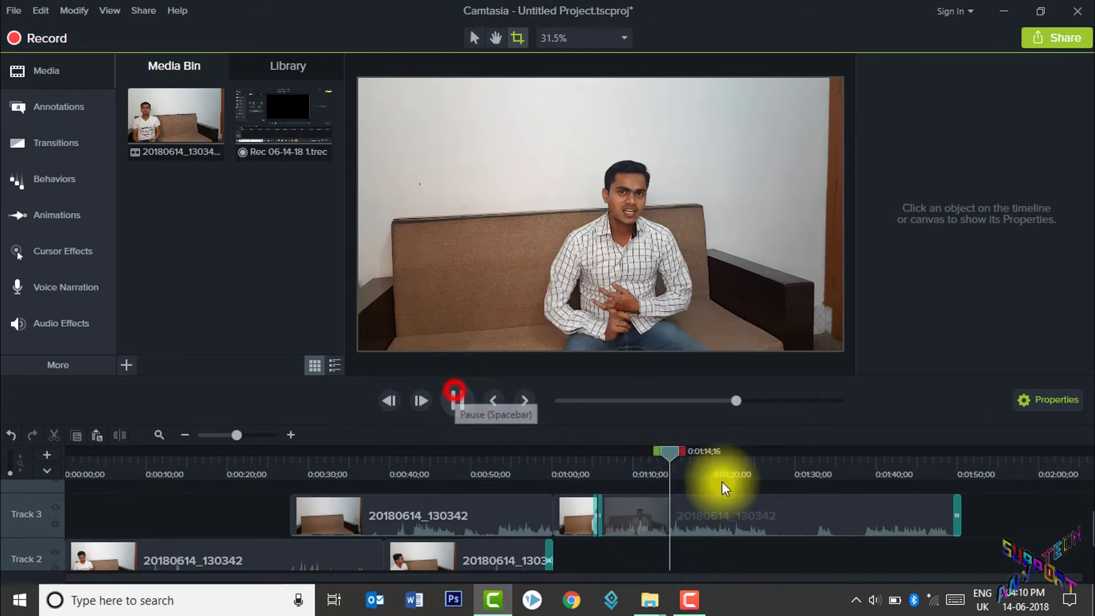
- Start producing the finished timeline as a video with the MP4 only (up to 1080p) preset
click(1049, 38)
click(1007, 67)
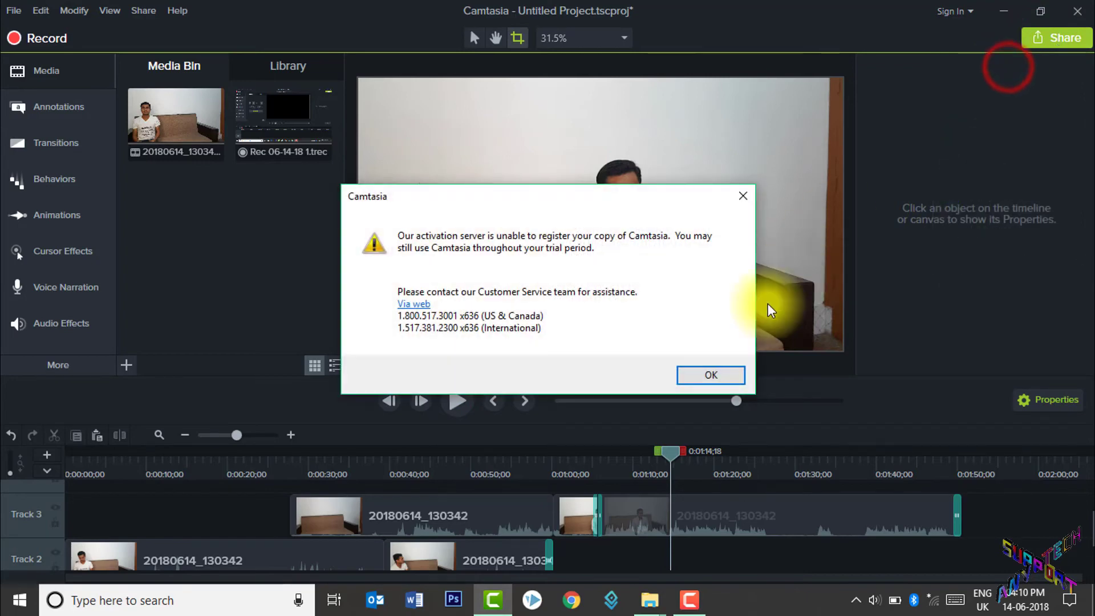
click(712, 374)
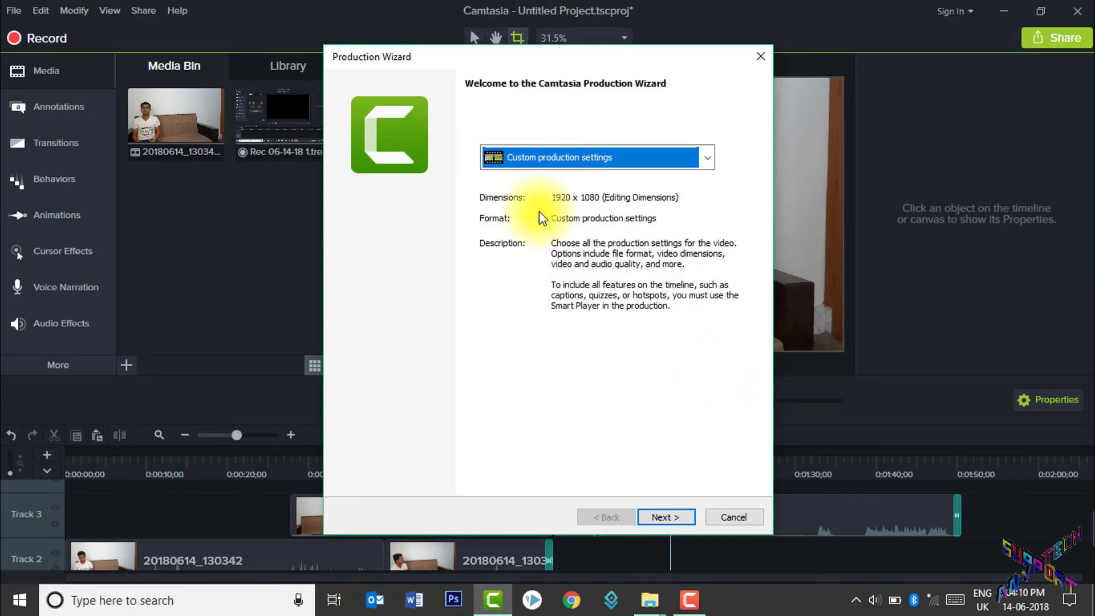
click(707, 158)
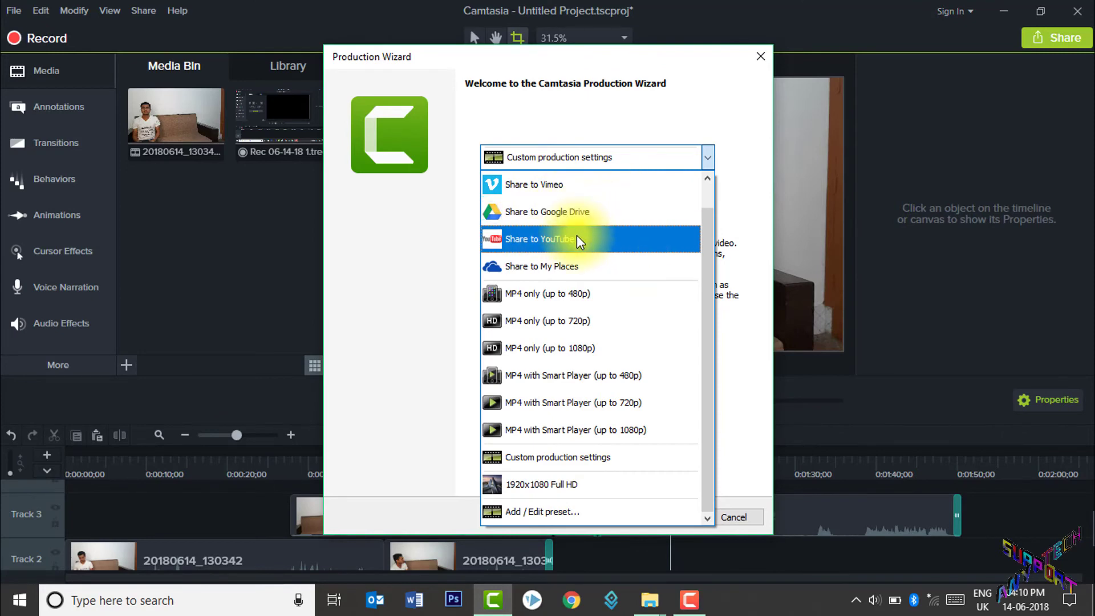
click(582, 266)
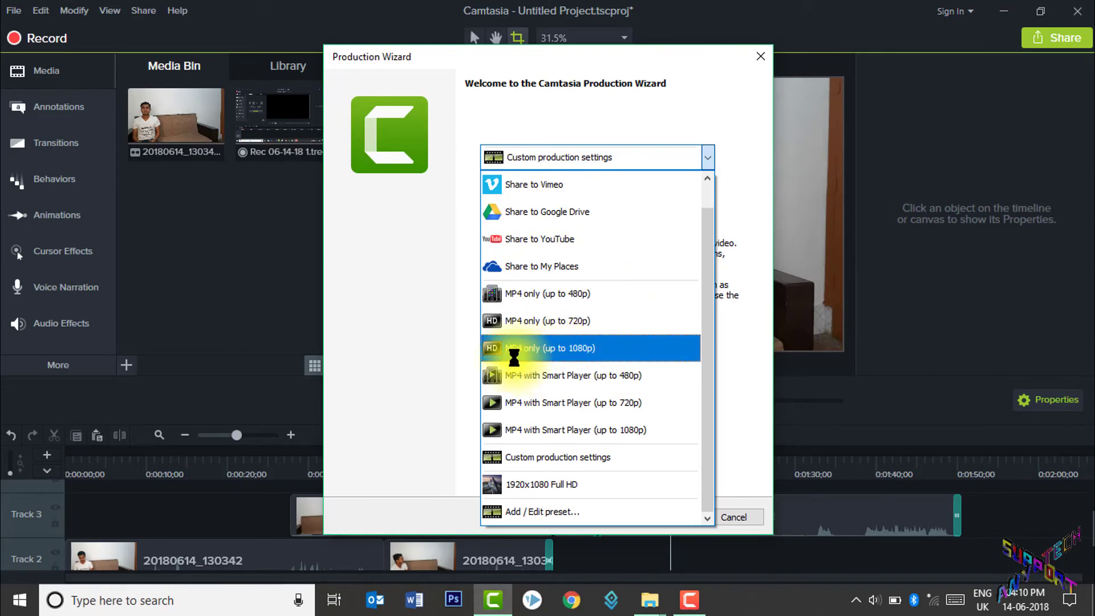
click(616, 348)
click(659, 517)
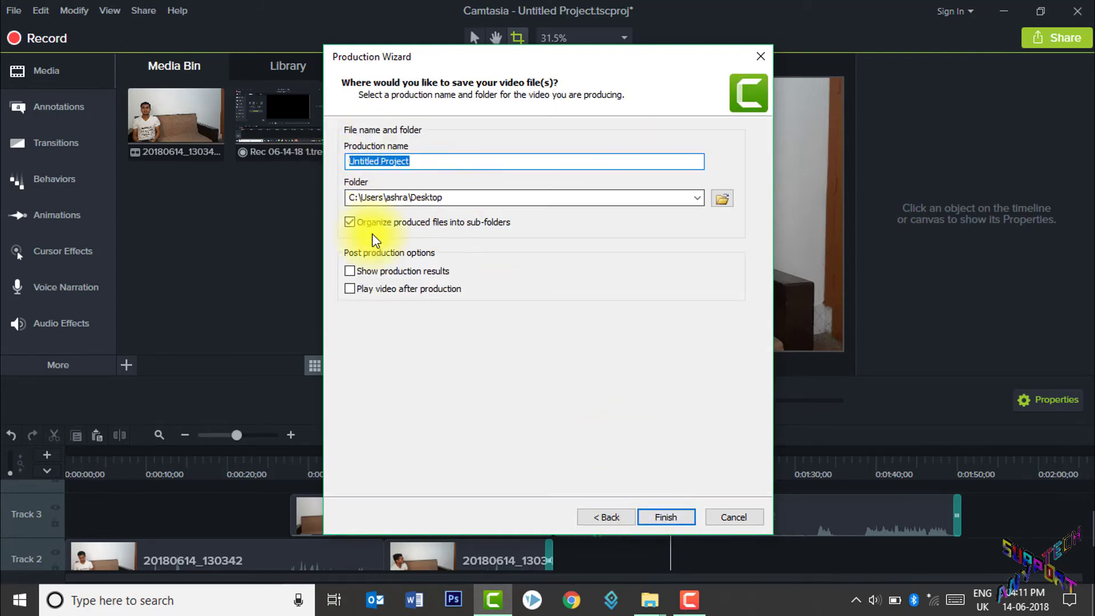
- Name the production "test file" in the Desktop folder and start rendering it
click(722, 198)
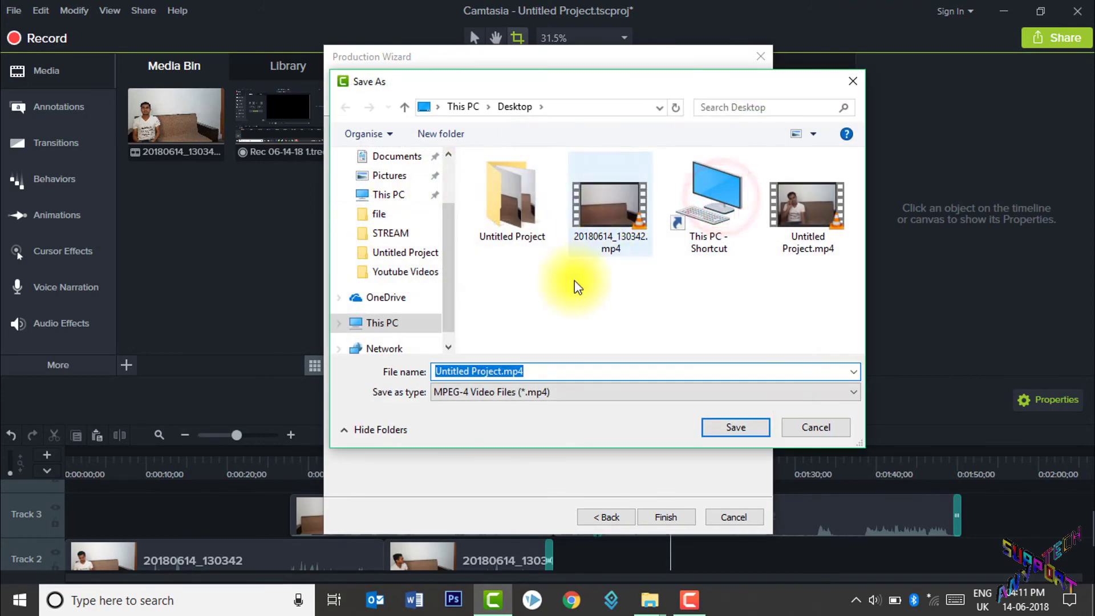
click(526, 107)
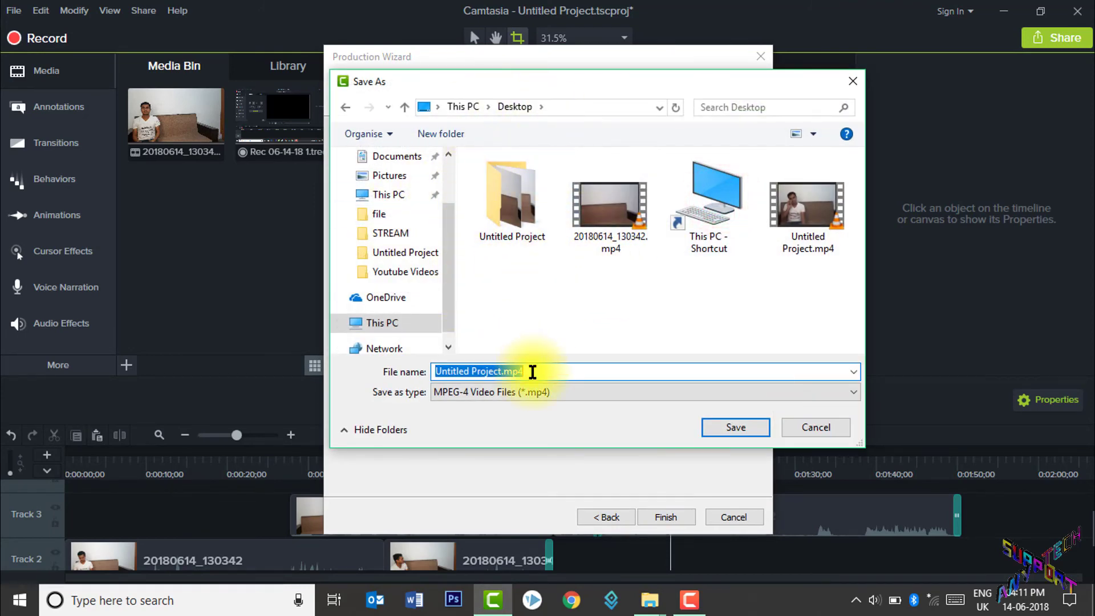
text(test)
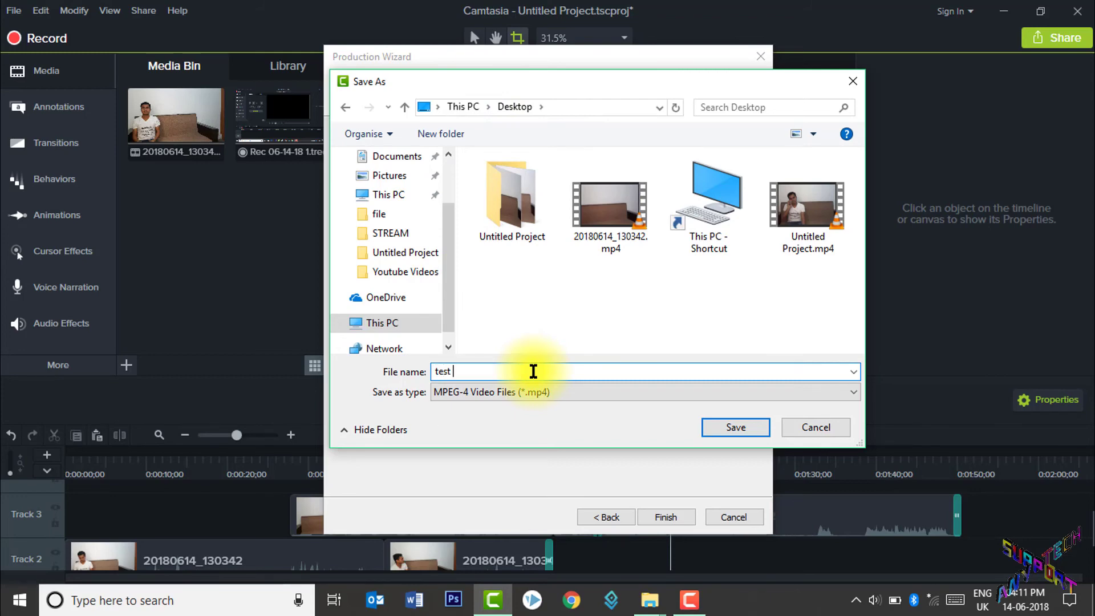
text( new)
key(BackSpace)
key(BackSpace)
key(BackSpace)
text(fiel)
click(731, 429)
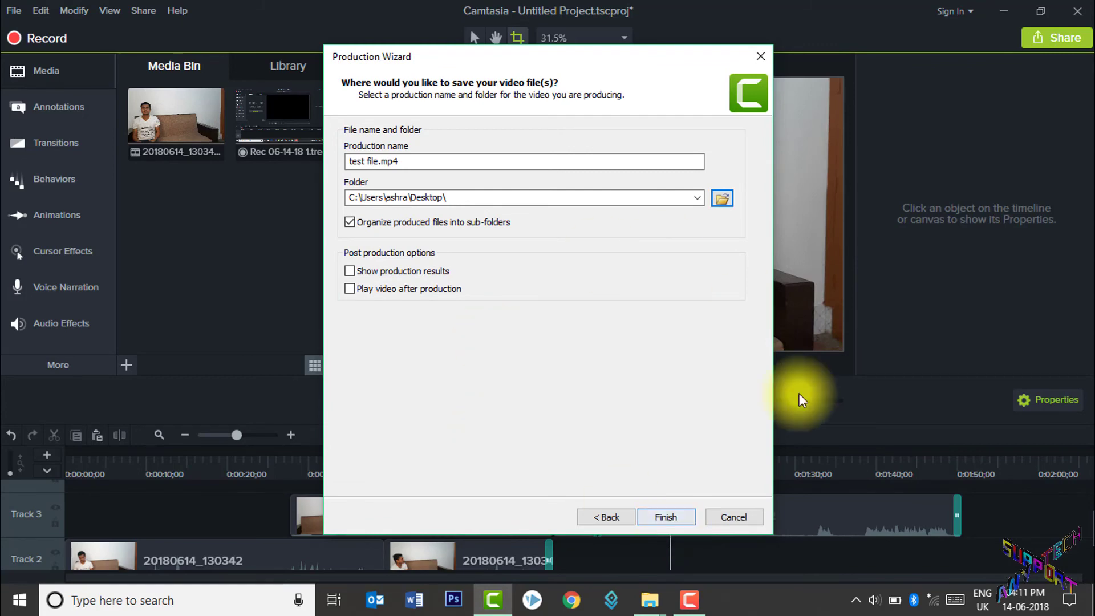
click(665, 516)
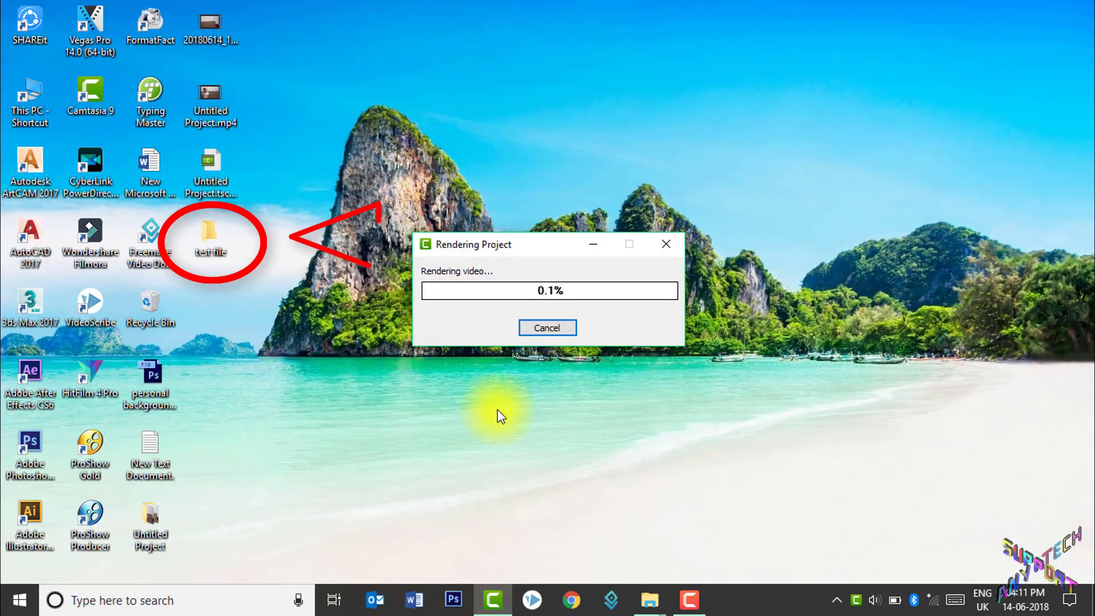
drag(541, 251, 524, 90)
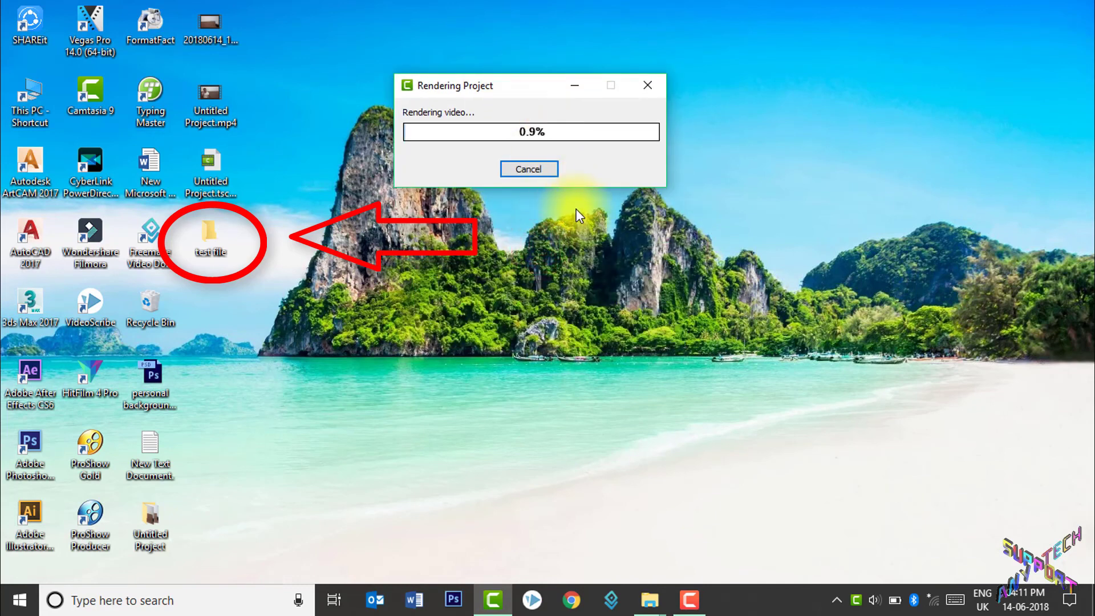